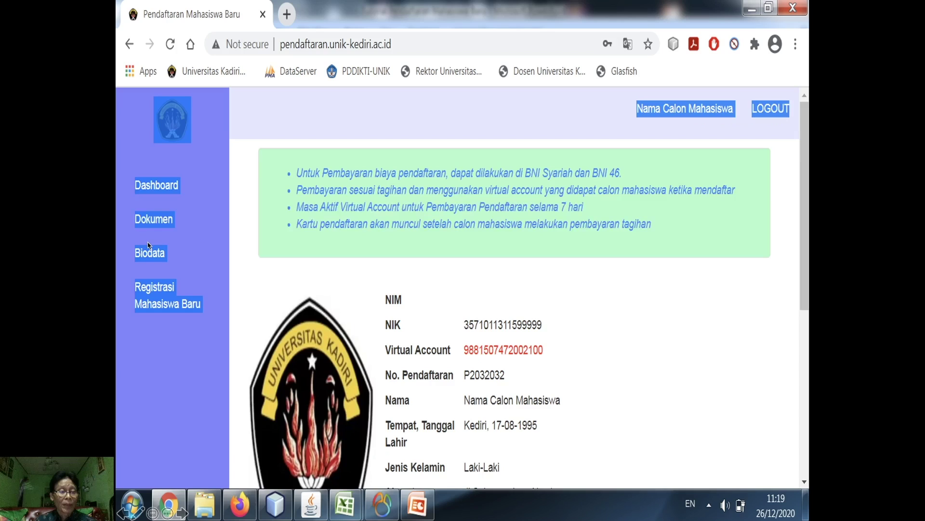
- Open the Registrasi Mahasiswa Baru form from the sidebar, landing on its Personal tab
click(164, 299)
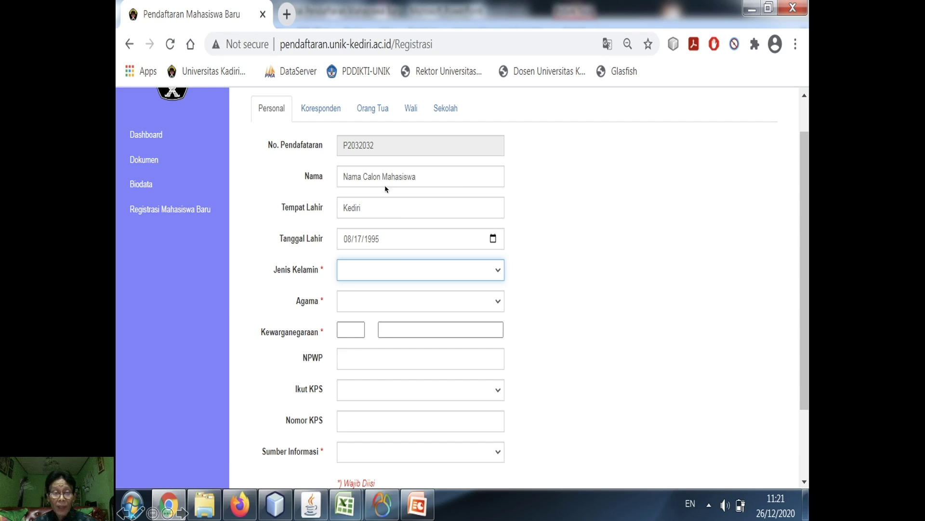
- Set gender to Laki-Laki, religion to Islam and nationality to ID - Indonesia
click(499, 273)
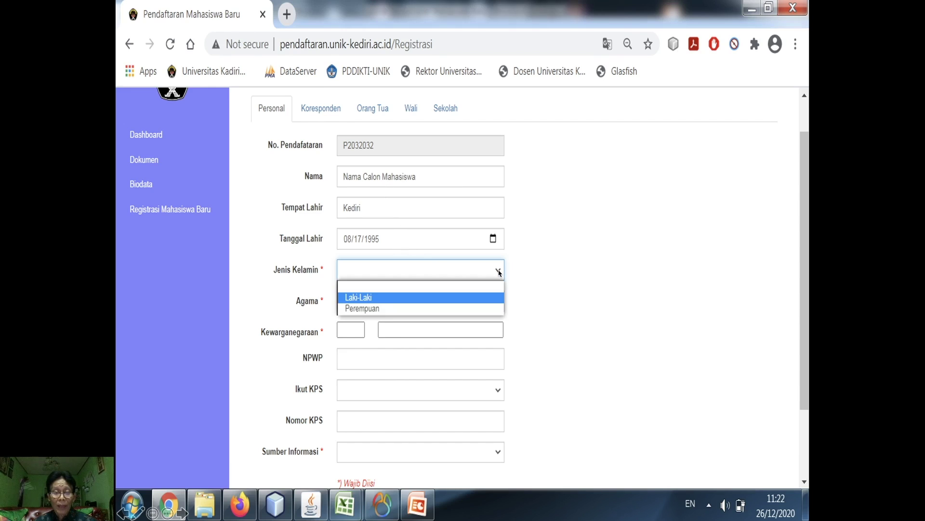
click(370, 299)
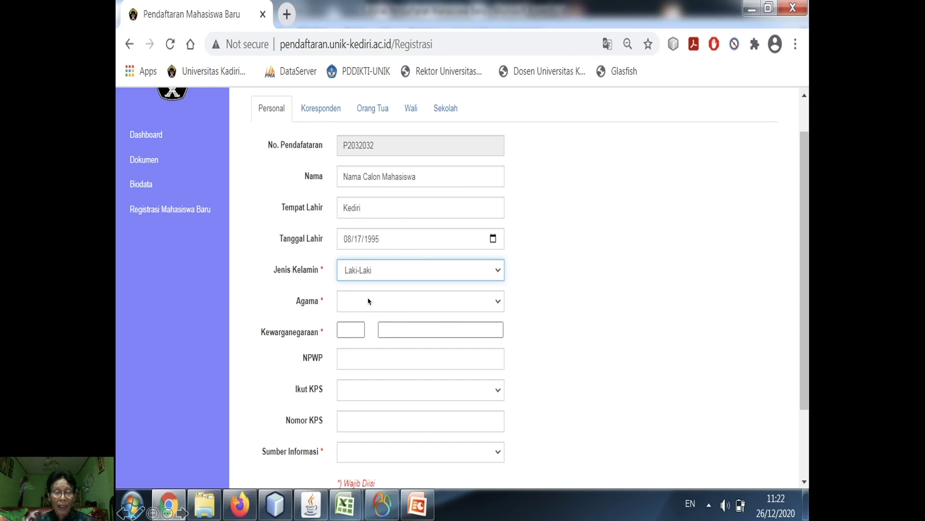
click(497, 302)
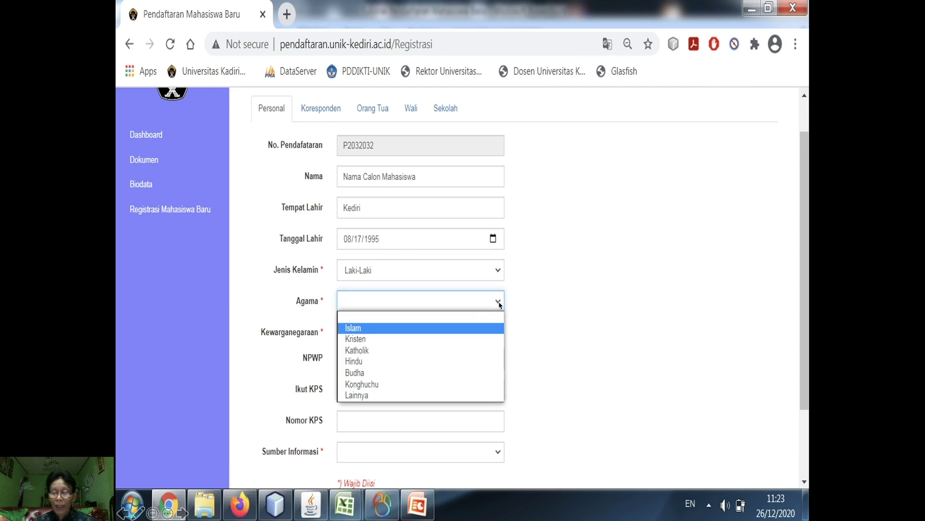
click(383, 329)
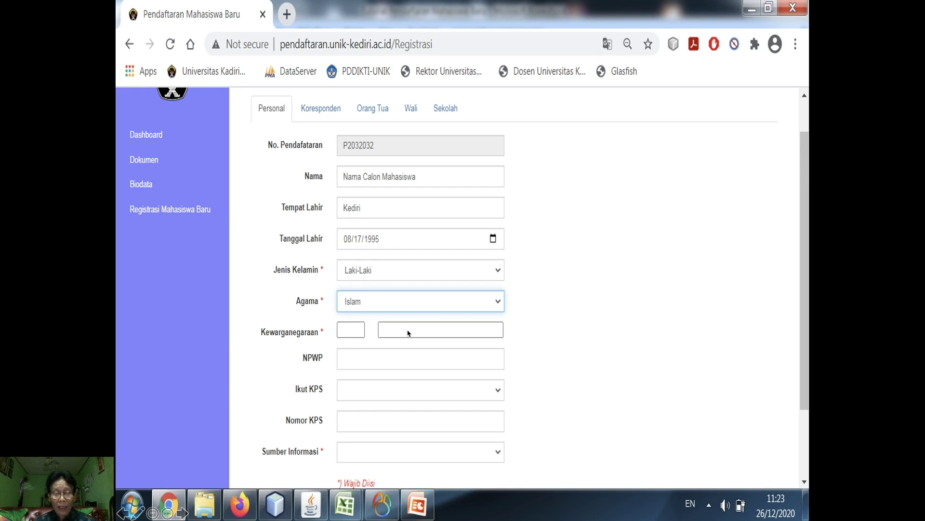
click(441, 329)
text(Ind)
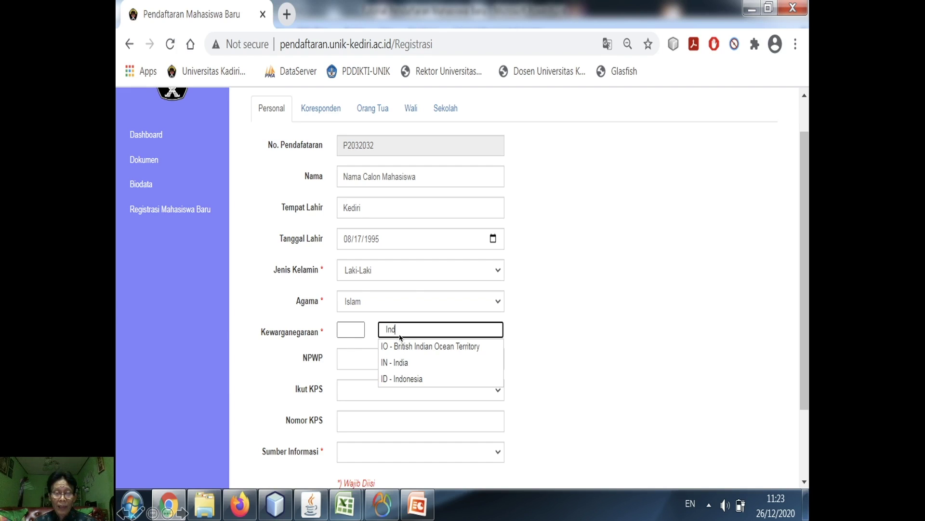
click(404, 380)
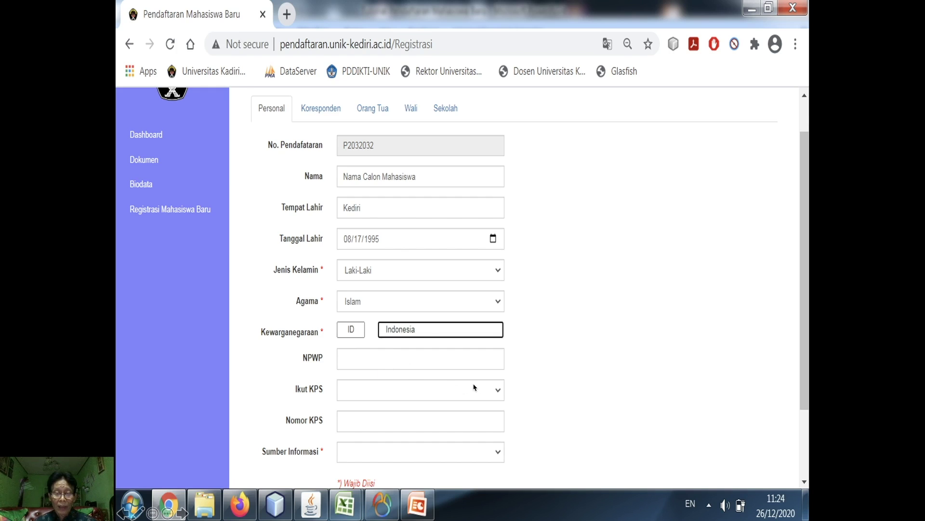
- Set Ikut KPS to Tidak and Sumber Informasi to Internet, then go to Koresponden
click(498, 392)
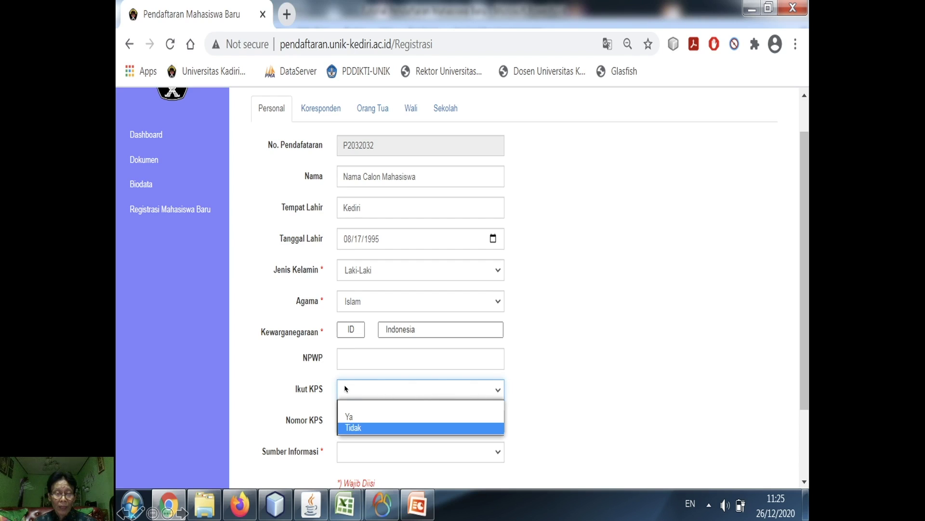
click(358, 429)
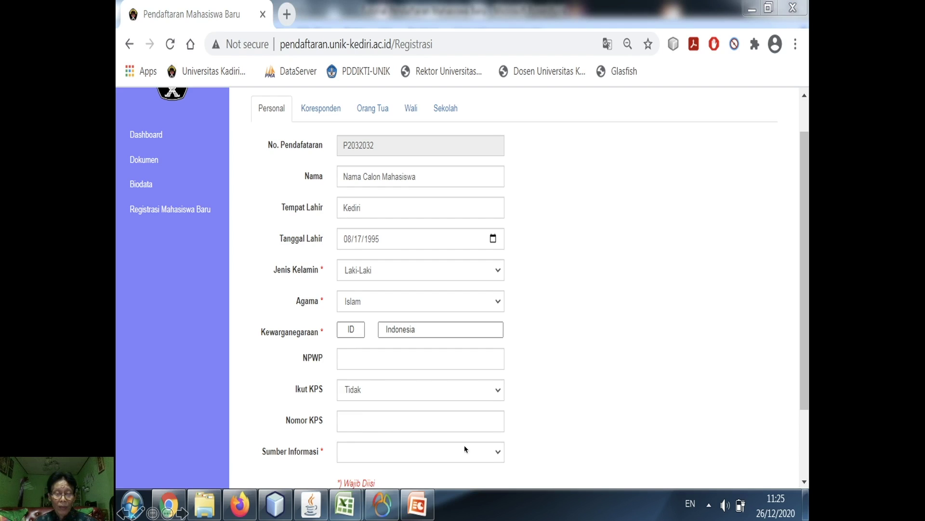
click(499, 455)
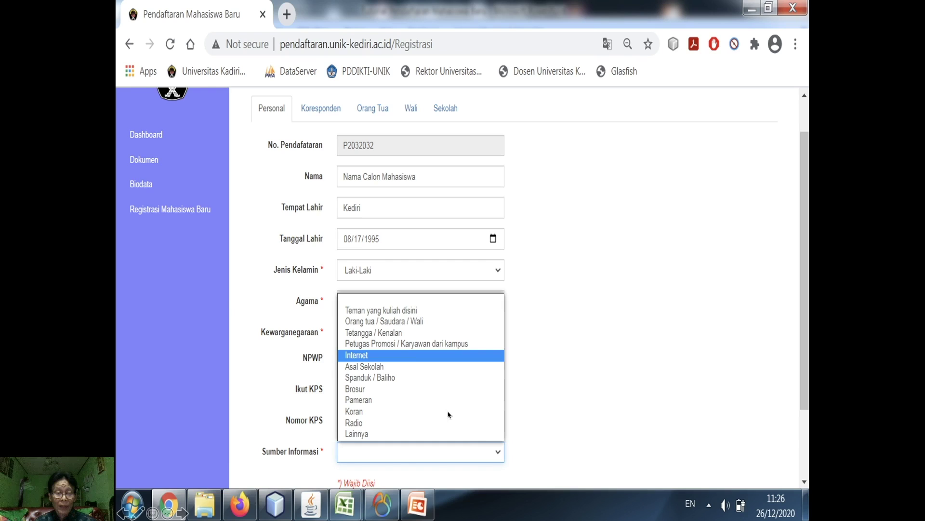
click(410, 358)
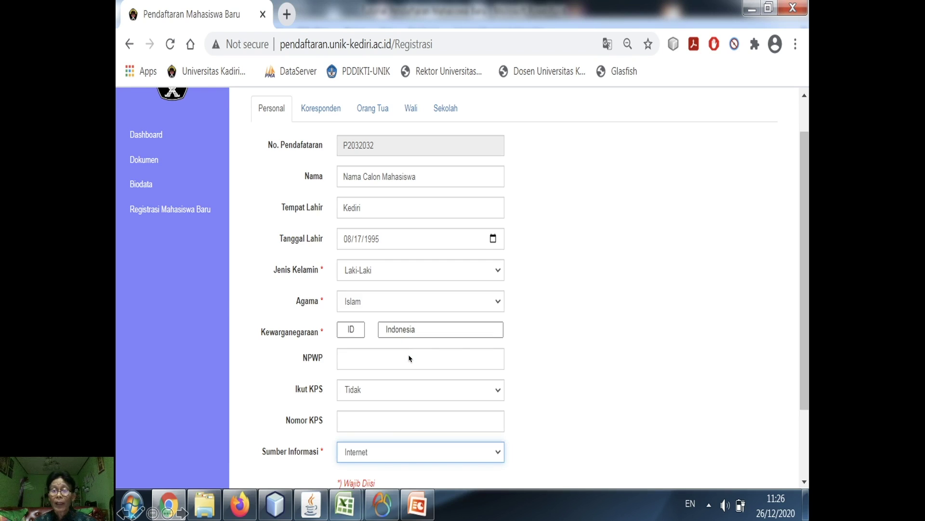
click(323, 109)
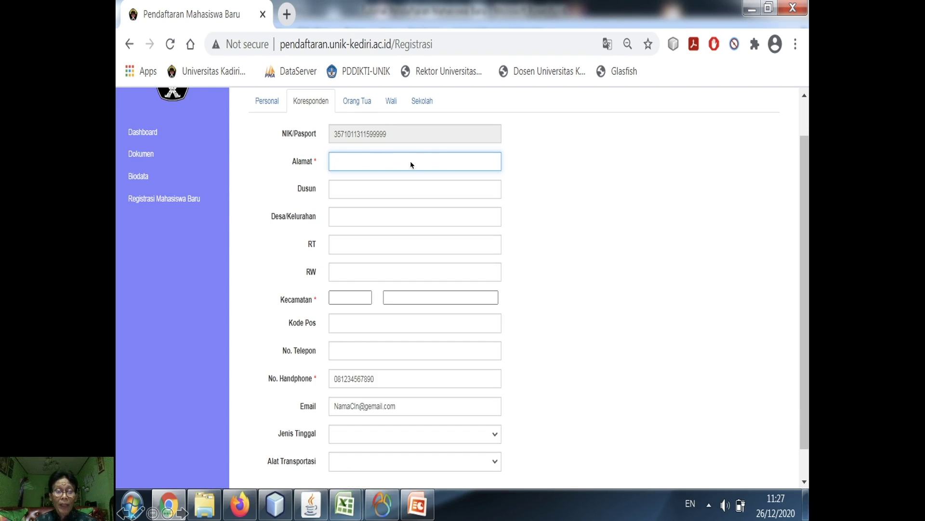
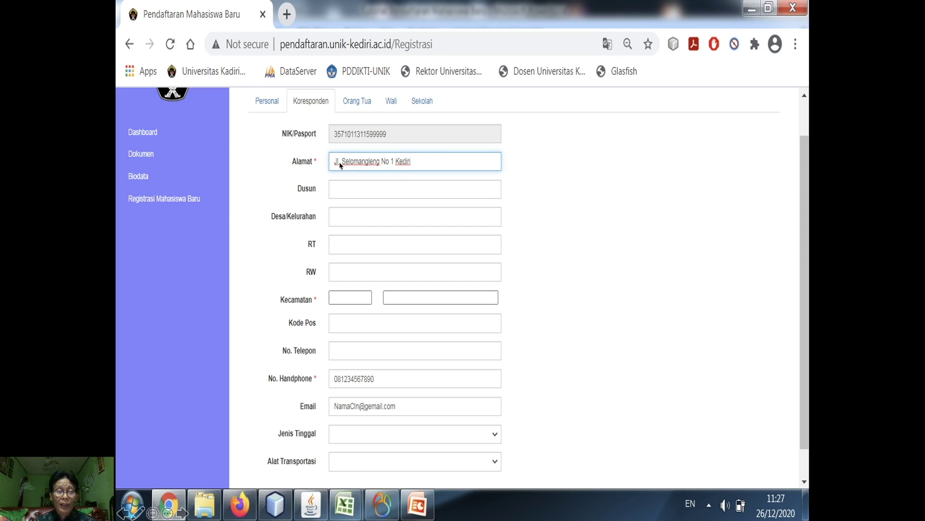
- Paste the street address and Dusun Pojok, and choose village Pojok, Mojoroto
click(390, 192)
text(Pojok)
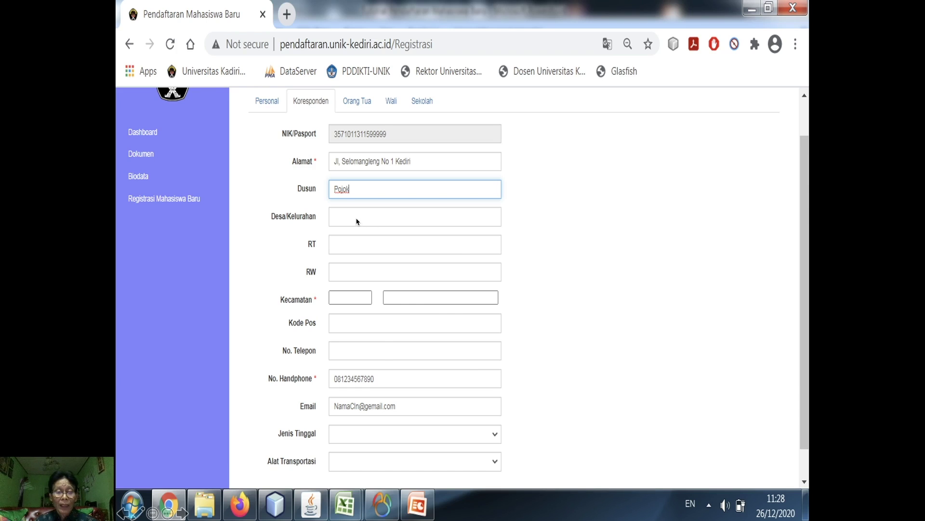
click(356, 220)
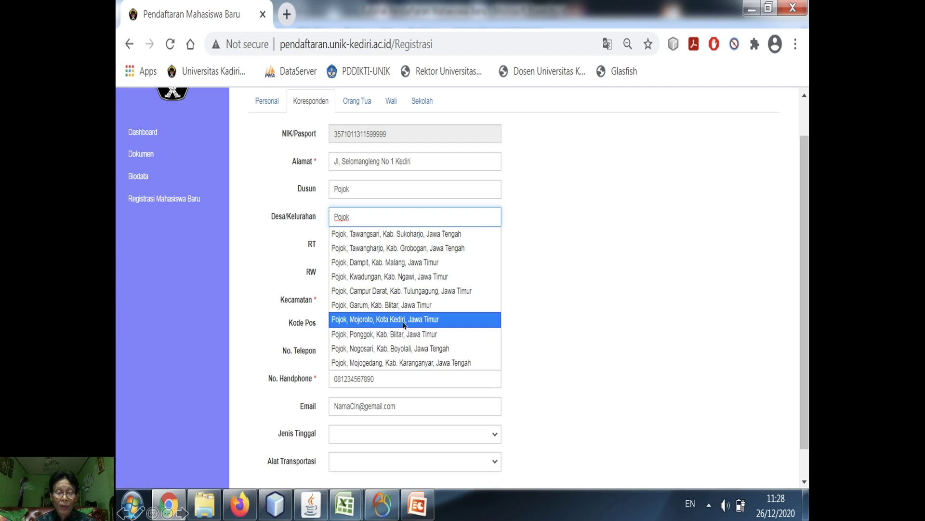
click(404, 324)
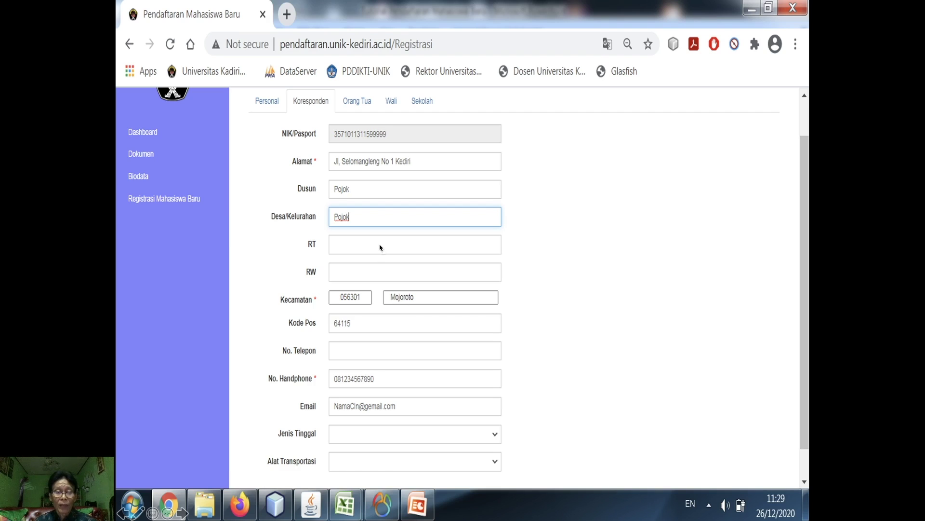
- Enter RT 001 and RW 002, and paste the home phone number
click(362, 249)
text(001)
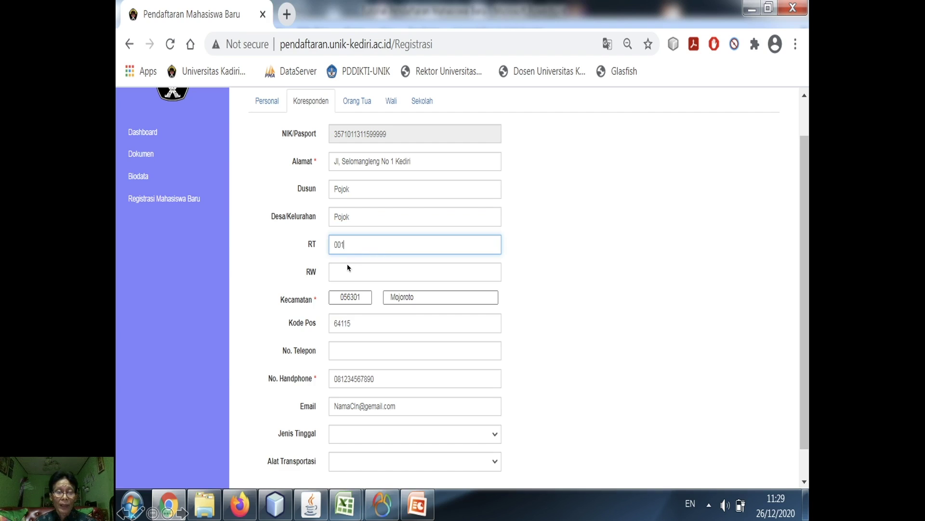
click(347, 273)
text(002)
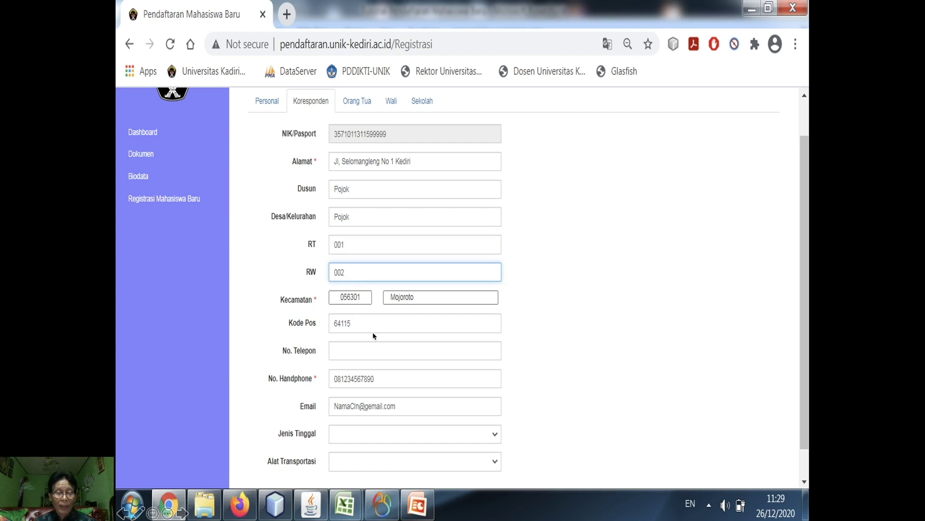
click(359, 351)
key(ctrl+v)
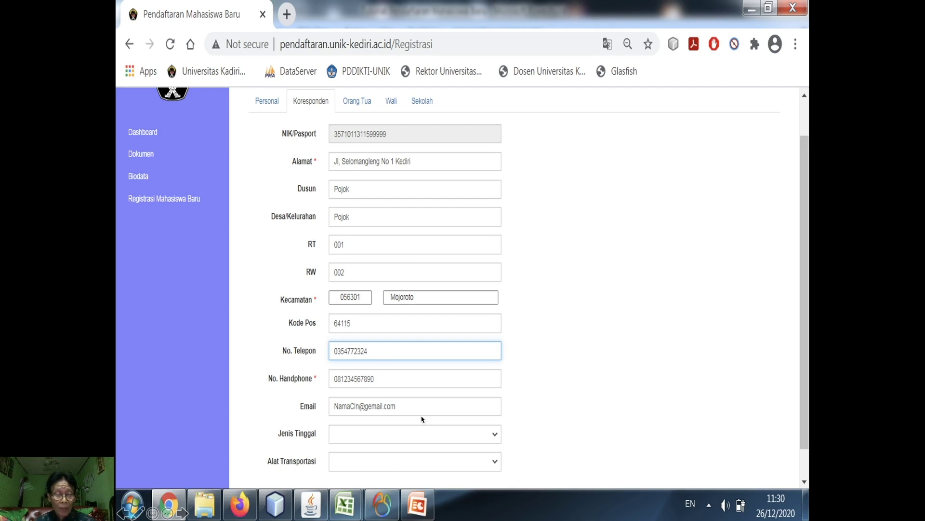
- Set Jenis Tinggal to Bersama Orang Tua and Alat Transportasi to Sepeda Motor, then go to Orang Tua
click(495, 435)
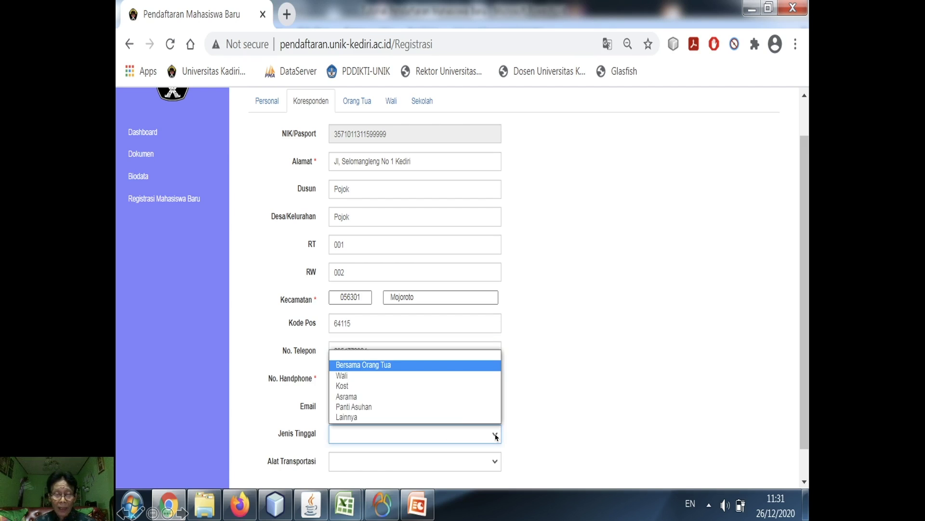
click(425, 368)
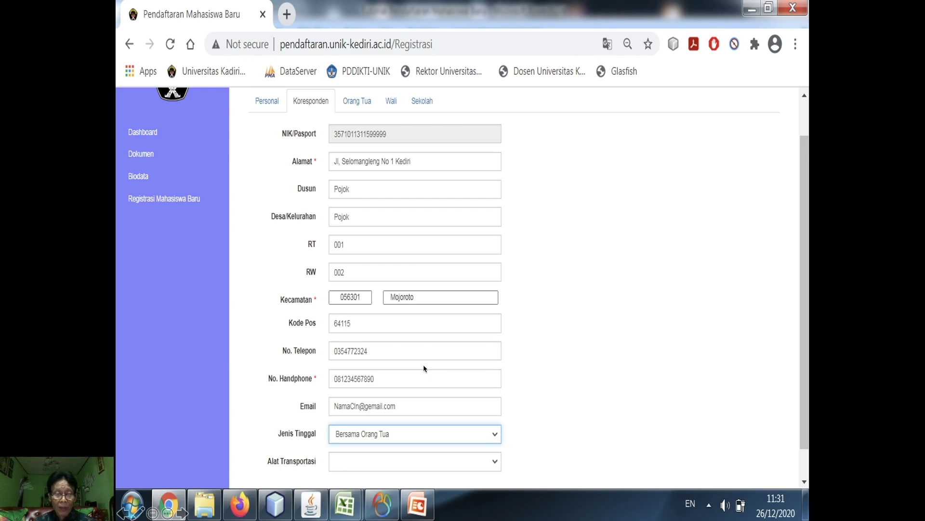
click(496, 463)
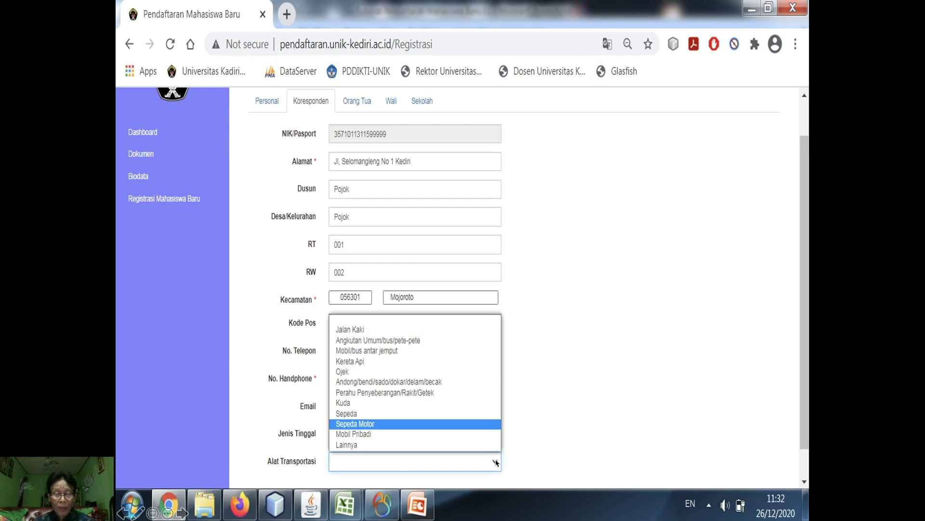
click(413, 424)
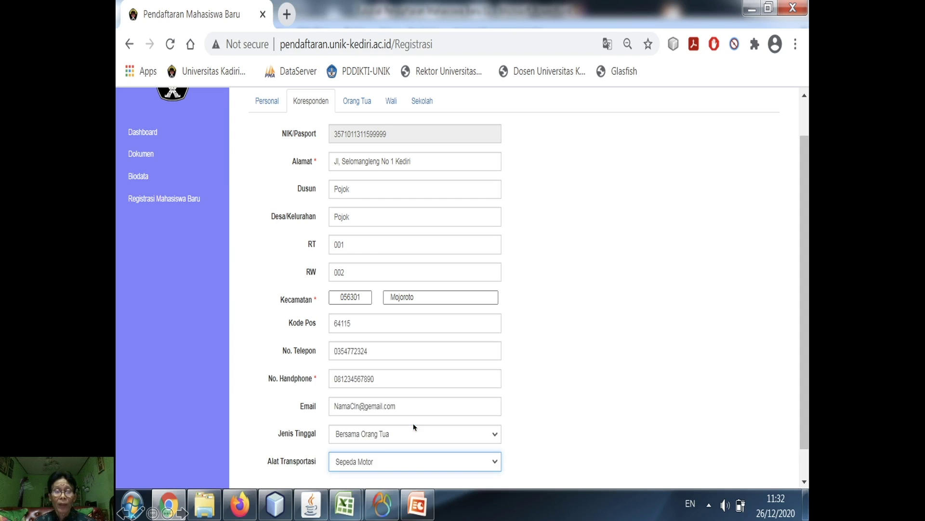
click(355, 104)
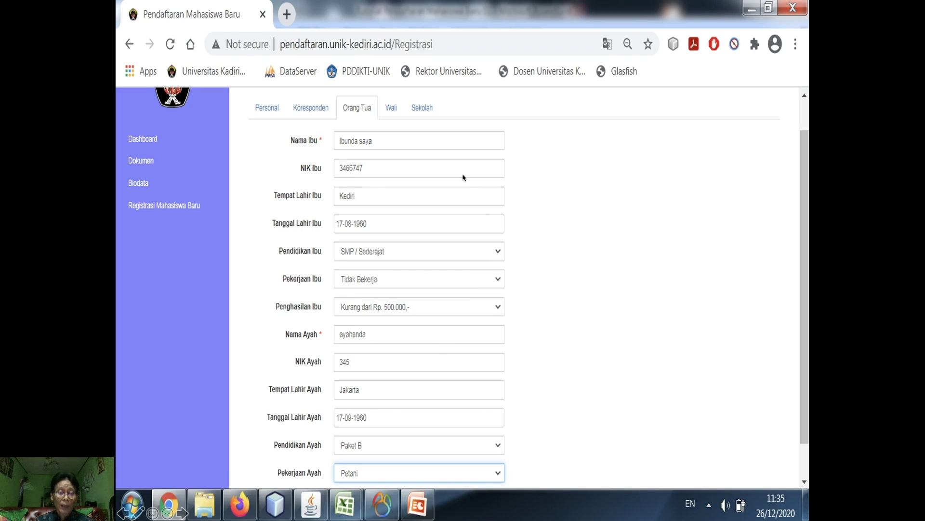
- Leave the prefilled parent details and open the empty Wali guardian tab
click(392, 110)
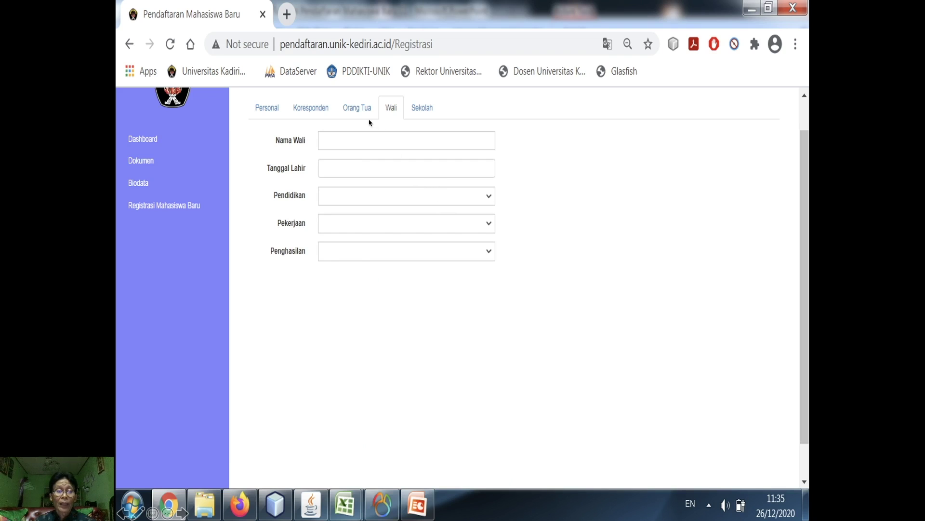
- Confirm the Sekolah tab shows SMAN 5 Kediri and save the biodata with Simpan
click(423, 109)
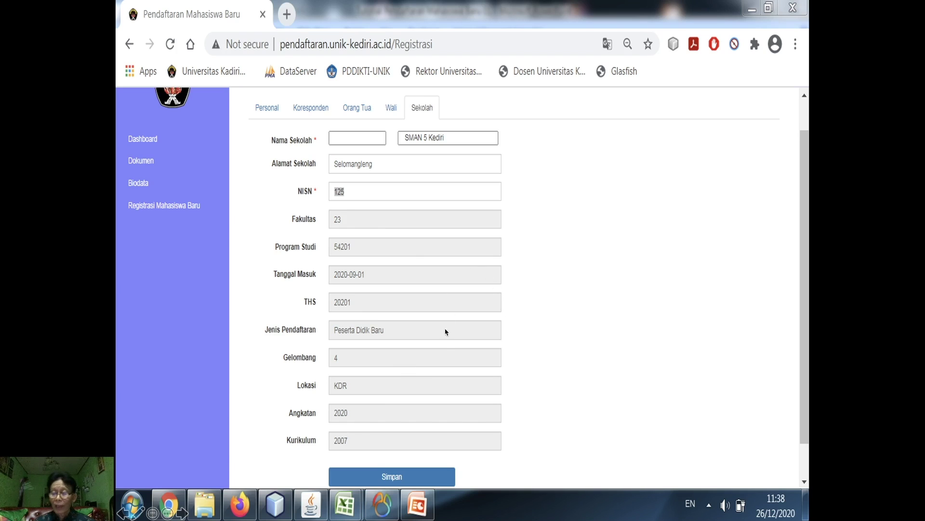
click(395, 480)
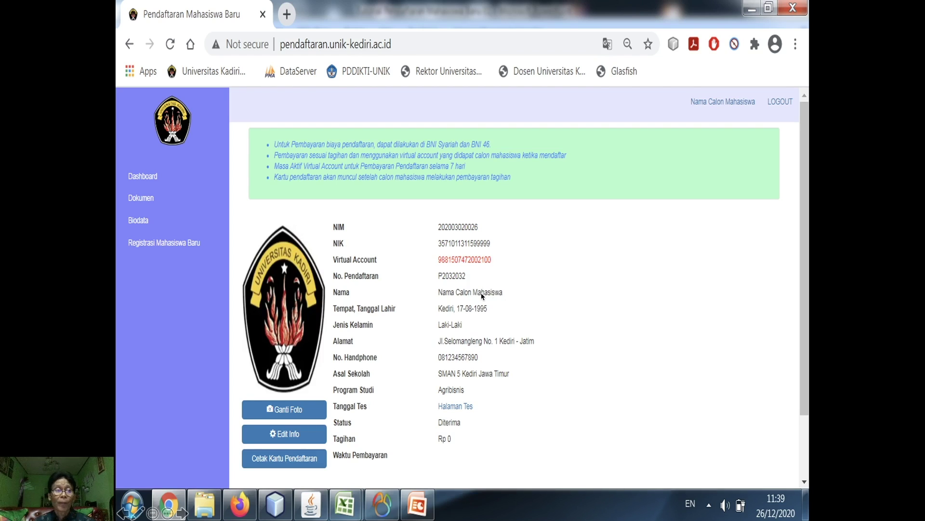
- Log out once the dashboard shows the NIM and status Diterima
click(778, 102)
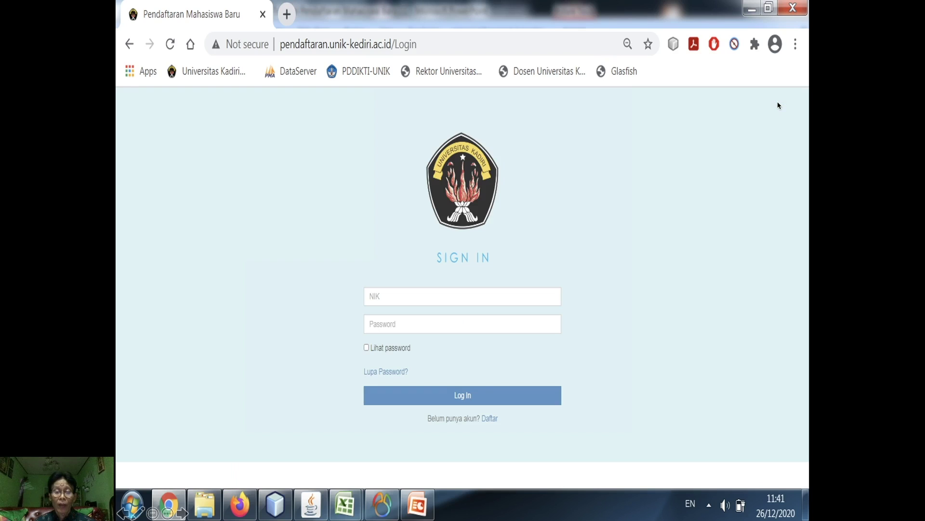